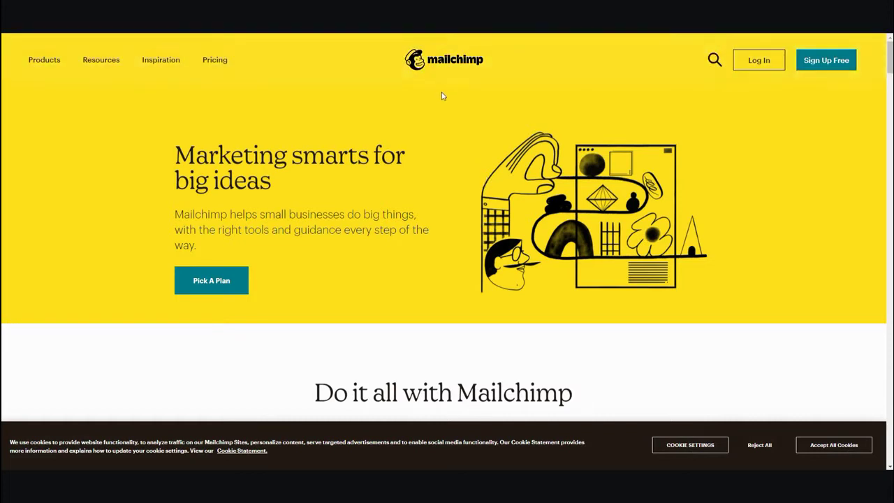
Step: Glance at the Resources and Inspiration listings, then go to the Pricing page's plan cards
left_click(86, 63)
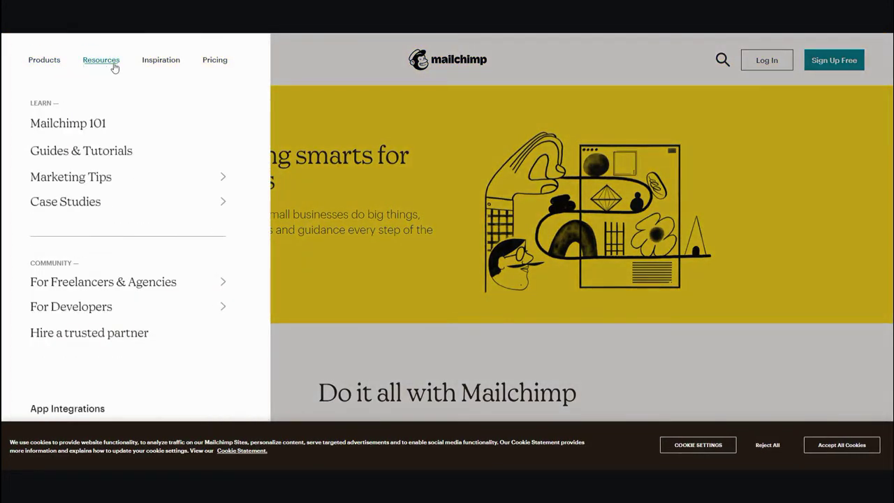
left_click(161, 61)
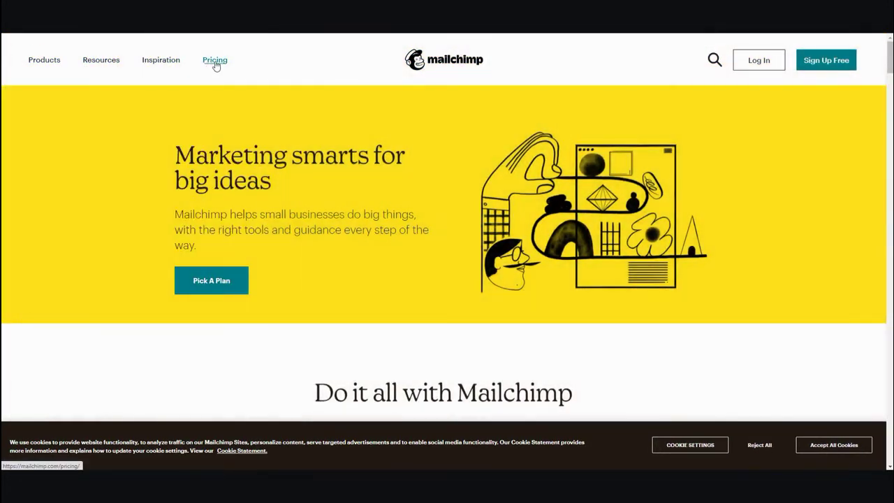
left_click(216, 63)
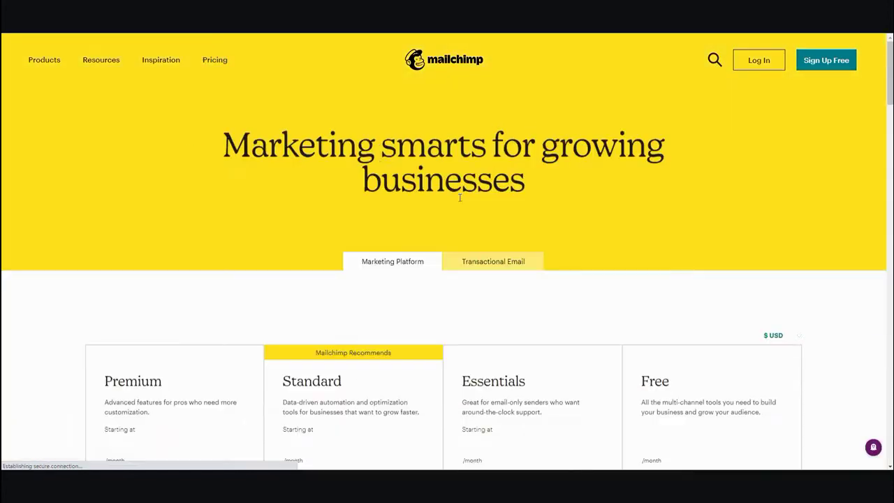
scroll(459, 201, "down", 2)
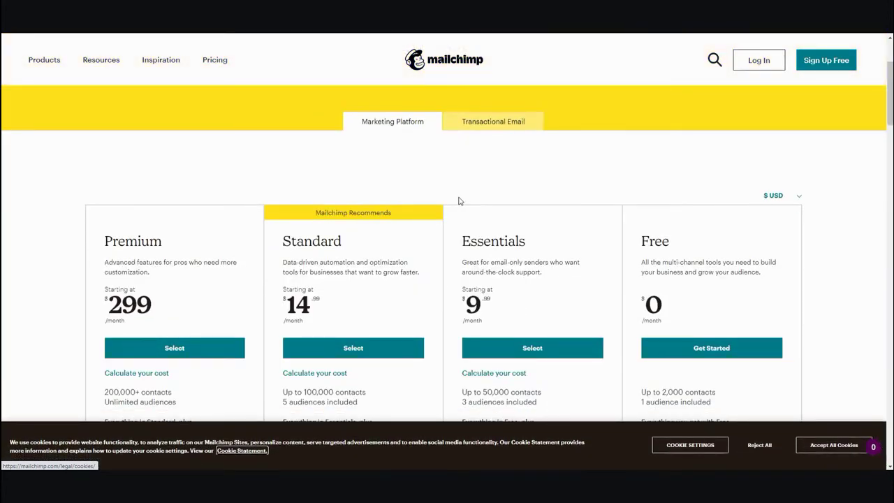
scroll(460, 201, "down", 2)
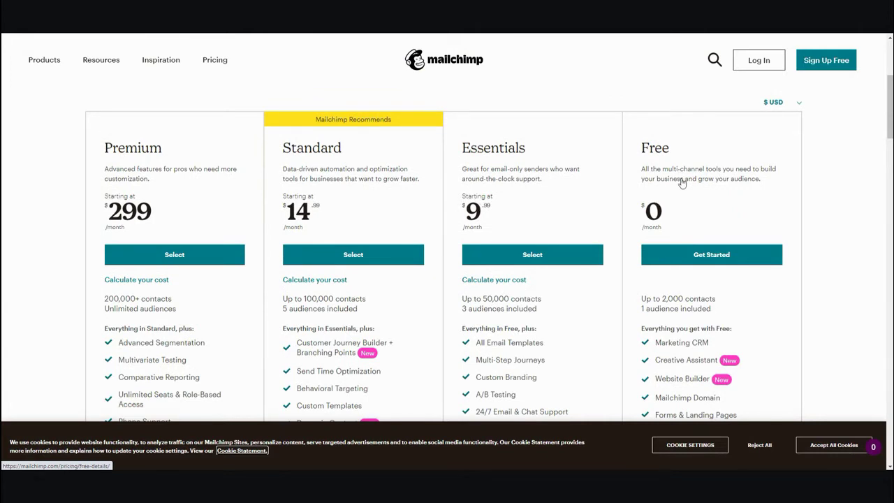
scroll(696, 187, "down", 1)
scroll(696, 189, "down", 1)
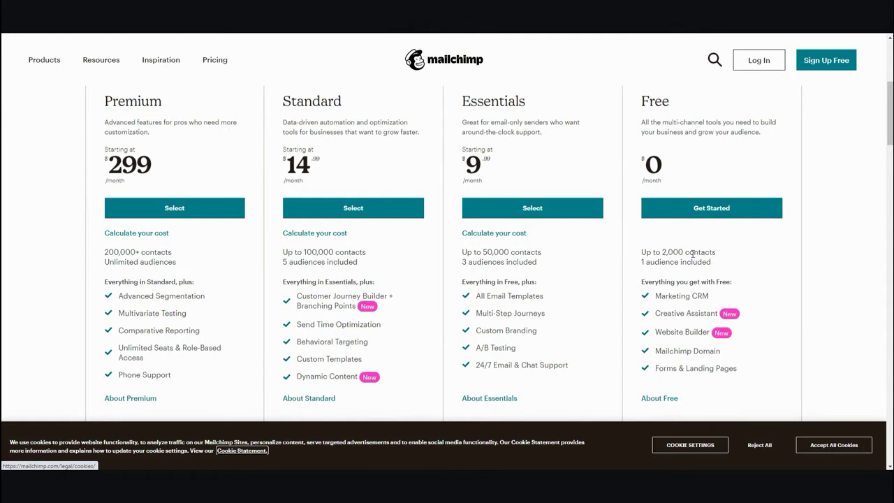
Step: Compare the Premium, Standard, Essentials and Free plans, then bring up the products list
scroll(692, 253, "up", 1)
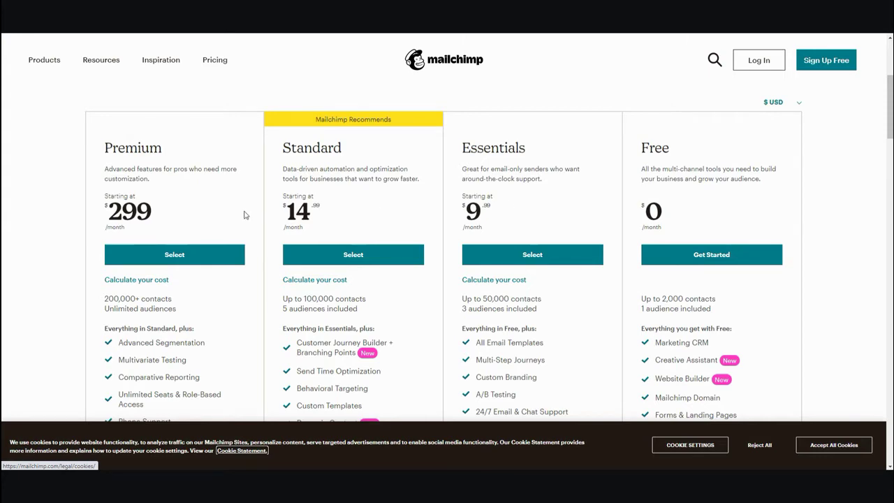
scroll(647, 211, "down", 5)
scroll(647, 211, "up", 5)
scroll(646, 211, "down", 5)
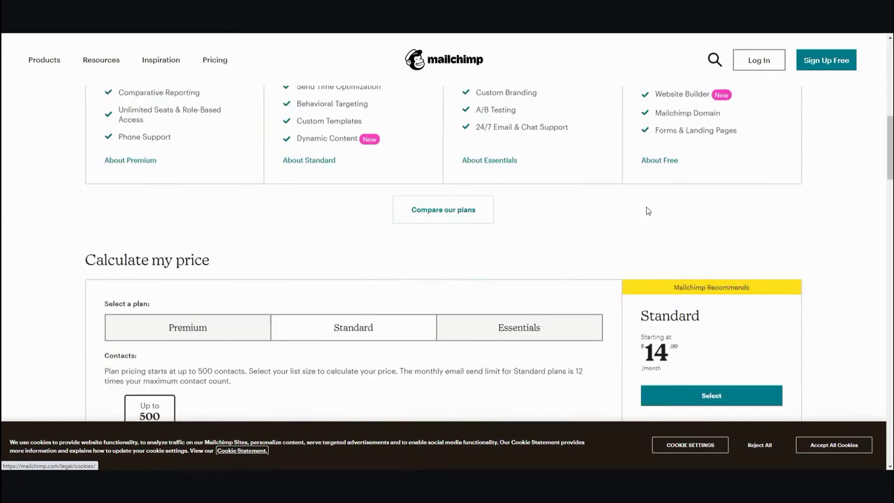
scroll(647, 211, "down", 1)
scroll(657, 224, "up", 4)
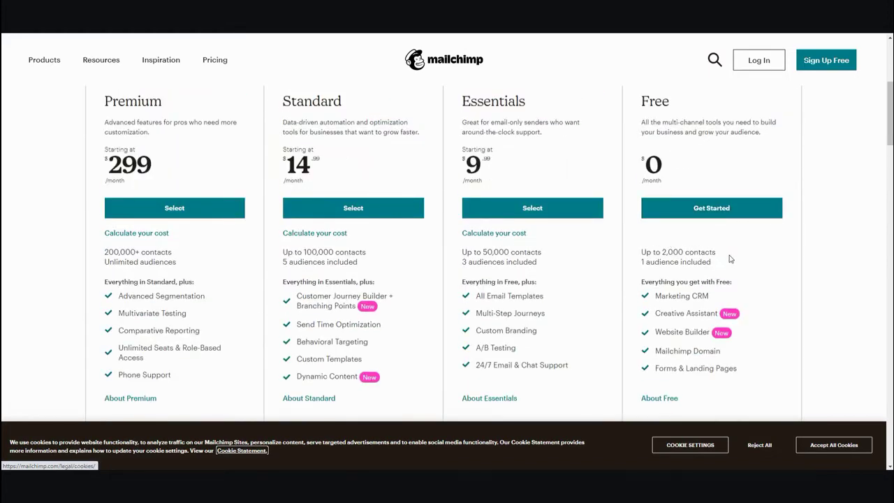
scroll(730, 258, "up", 2)
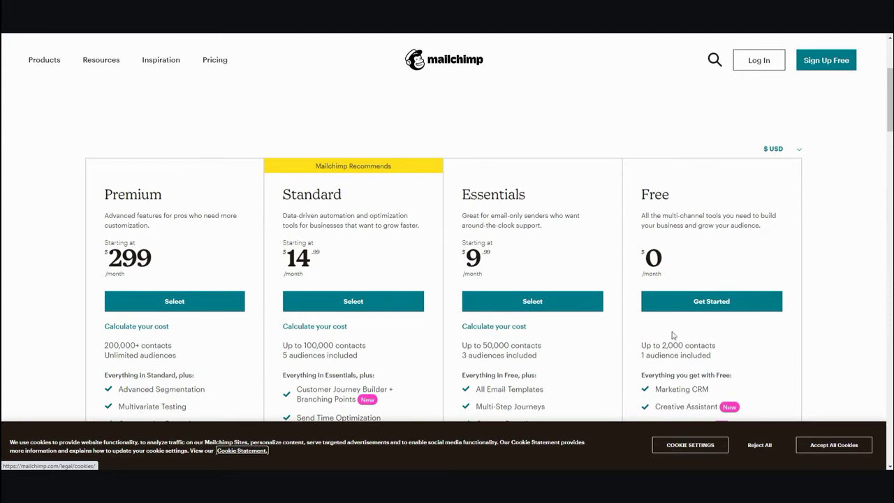
scroll(683, 344, "up", 4)
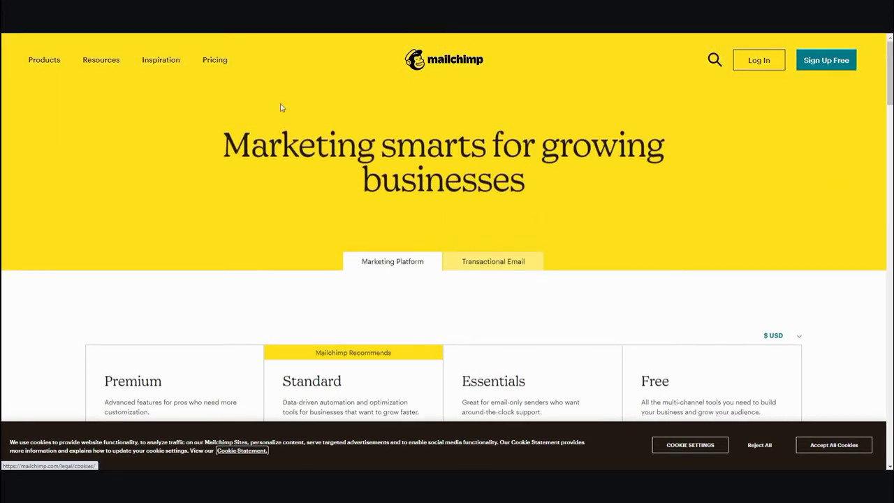
left_click(44, 59)
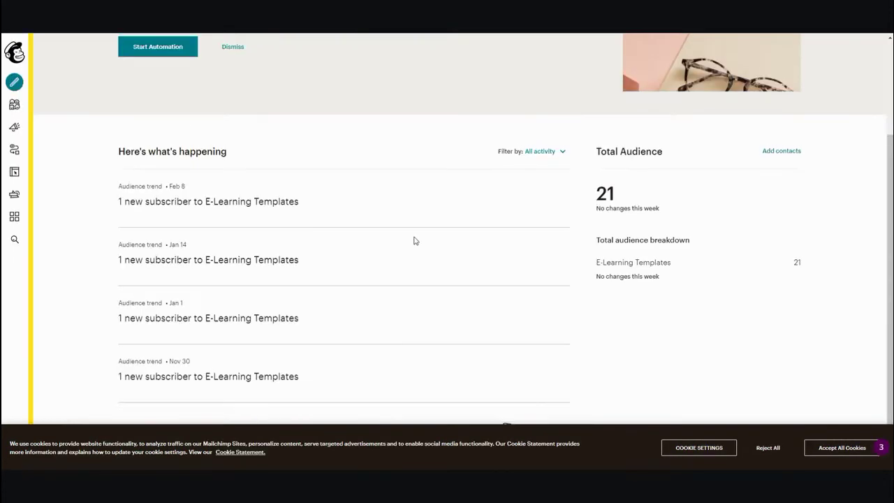
Step: Scroll the dashboard to check recent activity and the 21-contact Total Audience
scroll(414, 240, "up", 3)
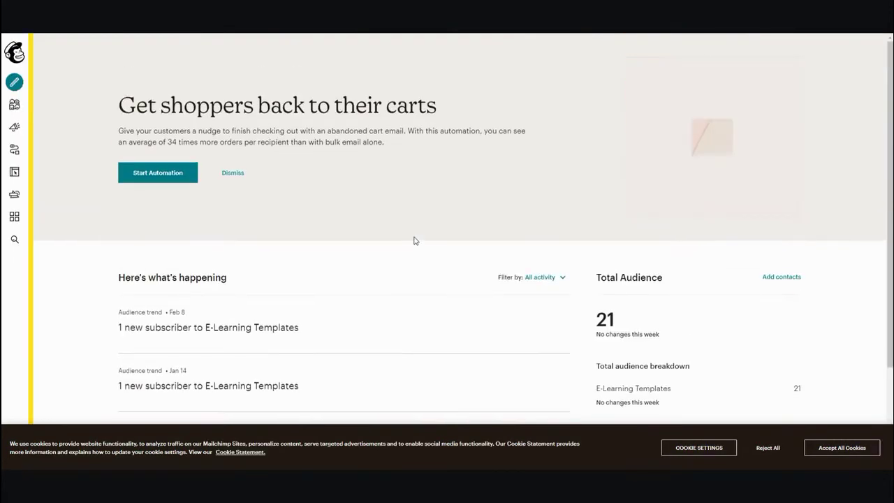
scroll(415, 239, "down", 1)
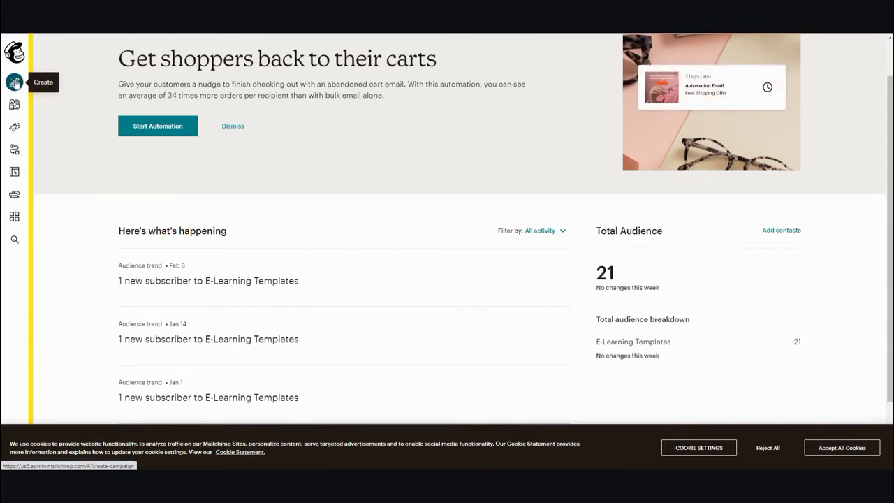
Step: Create a new landing page named 'test'
left_click(14, 82)
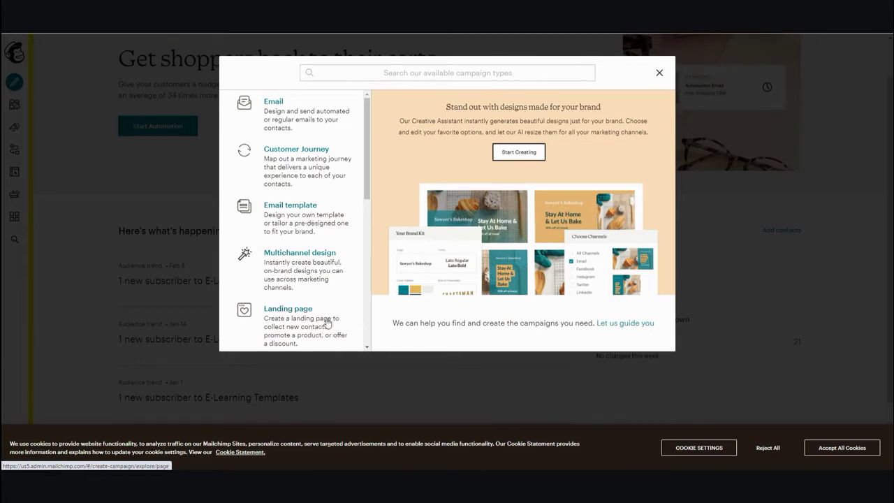
left_click(298, 317)
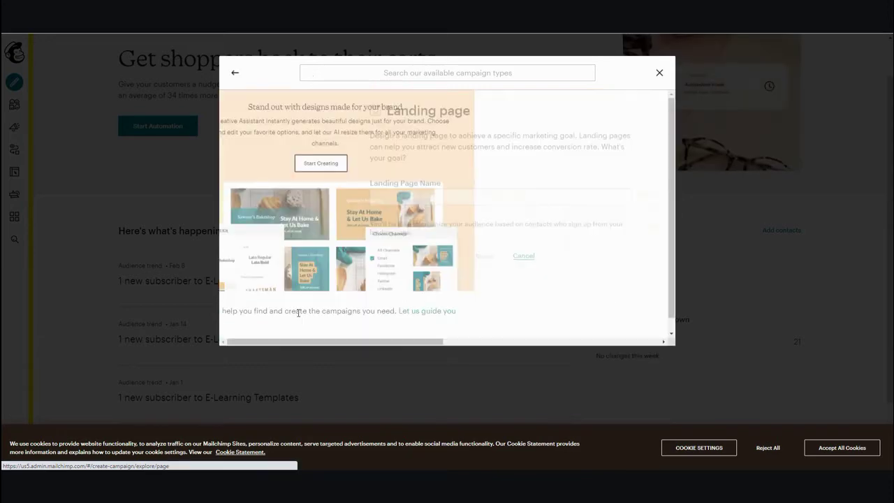
type("test")
left_click(435, 269)
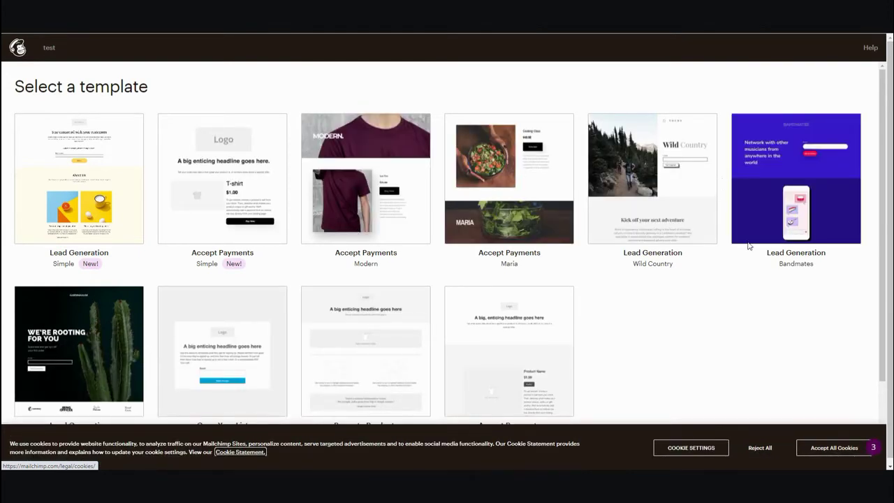
Step: Browse the template gallery and pick the Lead Generation Simple template
scroll(749, 246, "down", 1)
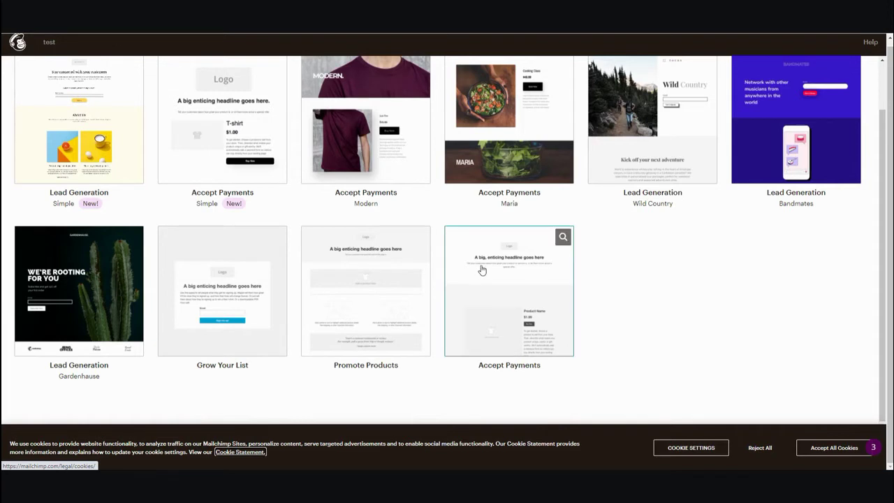
scroll(604, 283, "up", 1)
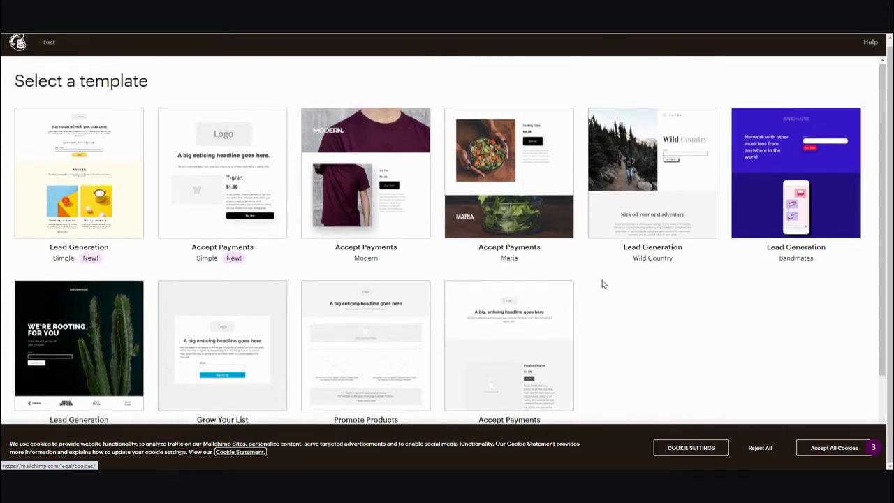
scroll(604, 285, "down", 1)
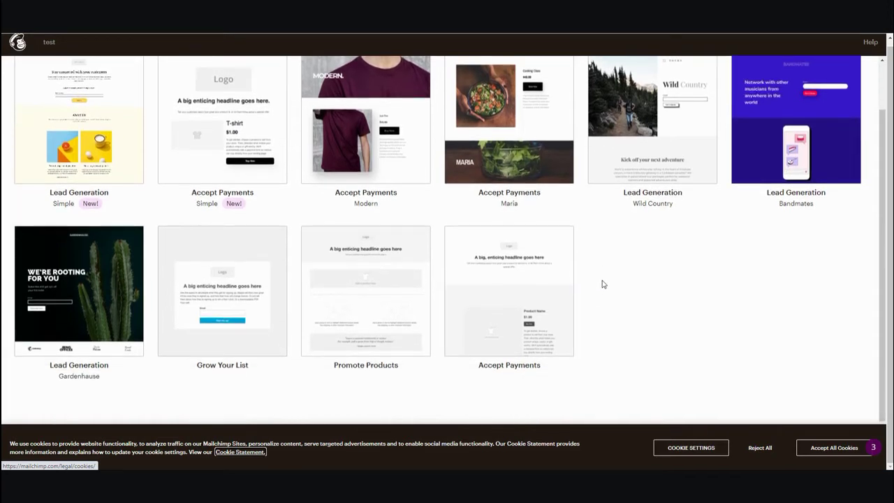
scroll(604, 284, "up", 1)
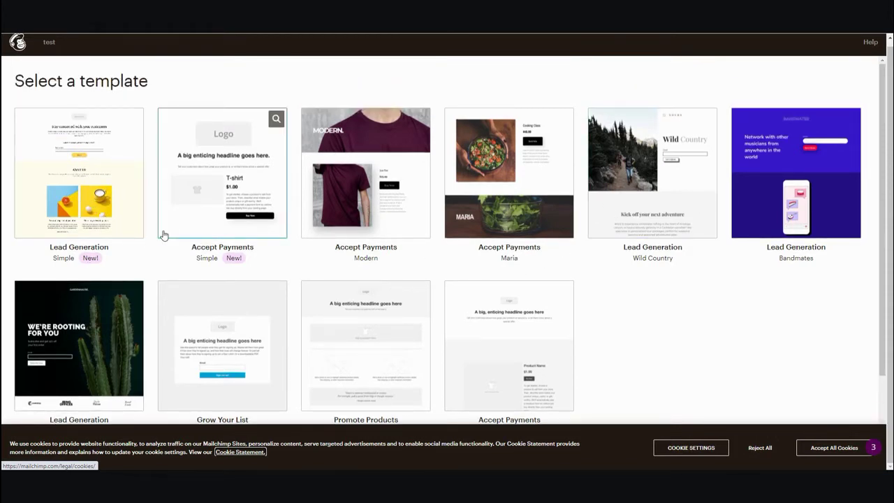
scroll(167, 232, "down", 1)
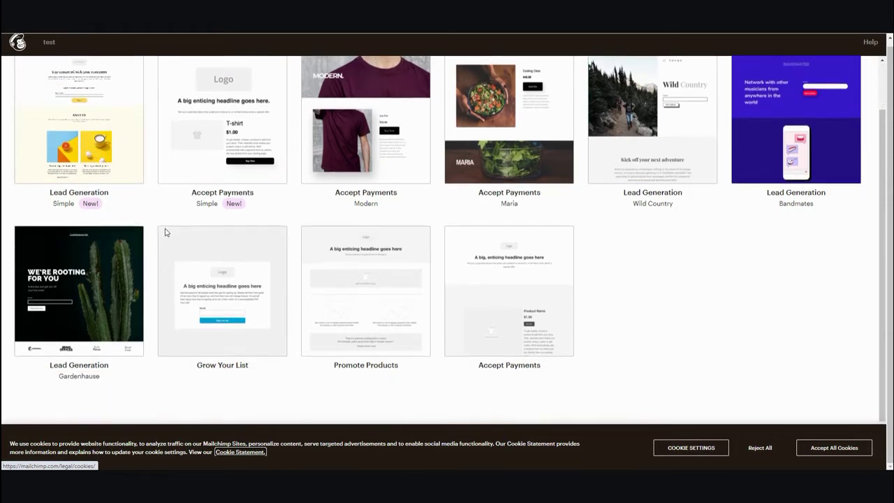
scroll(166, 232, "up", 1)
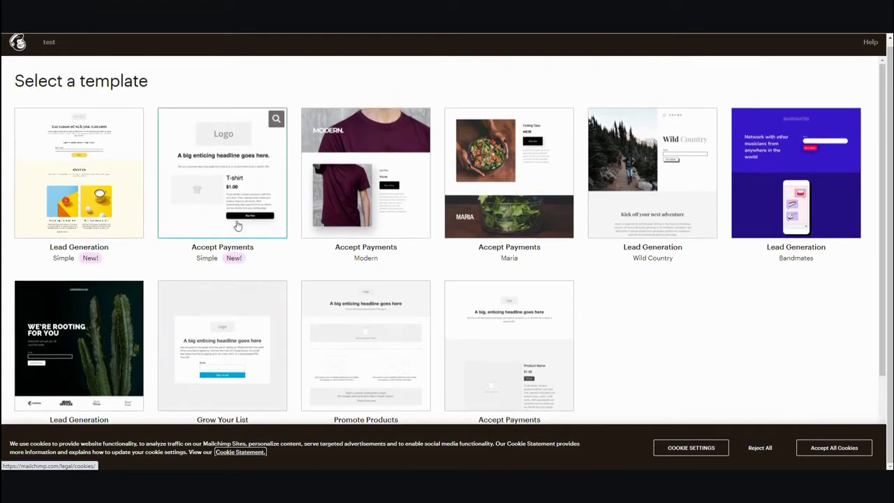
scroll(237, 227, "down", 1)
scroll(236, 227, "up", 1)
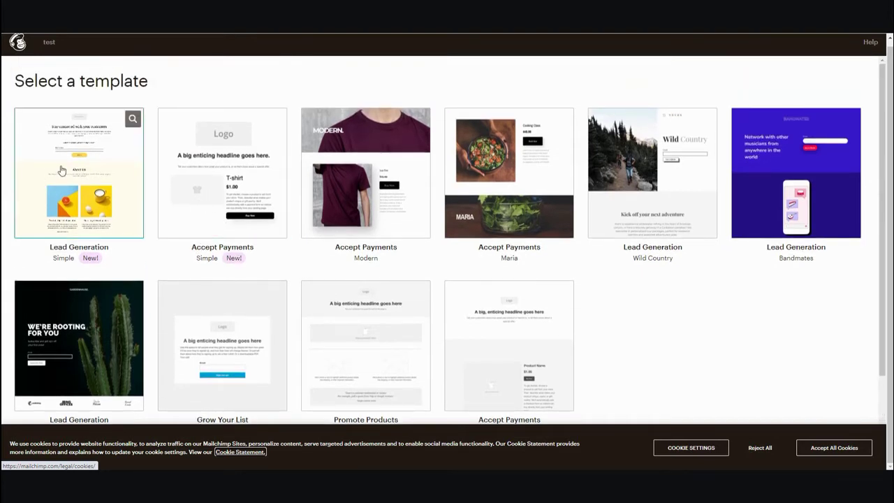
left_click(61, 171)
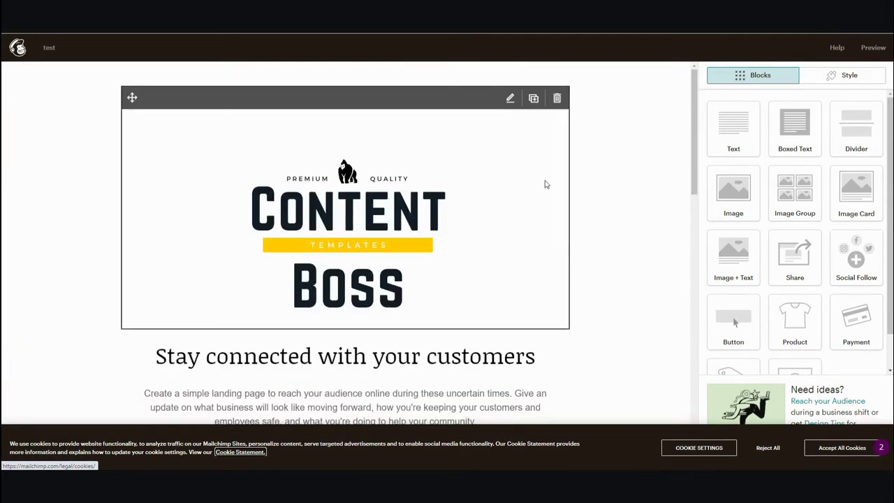
Step: Scroll the canvas to review the Content Boss logo, signup form and About Us section
scroll(625, 171, "down", 3)
scroll(625, 171, "down", 8)
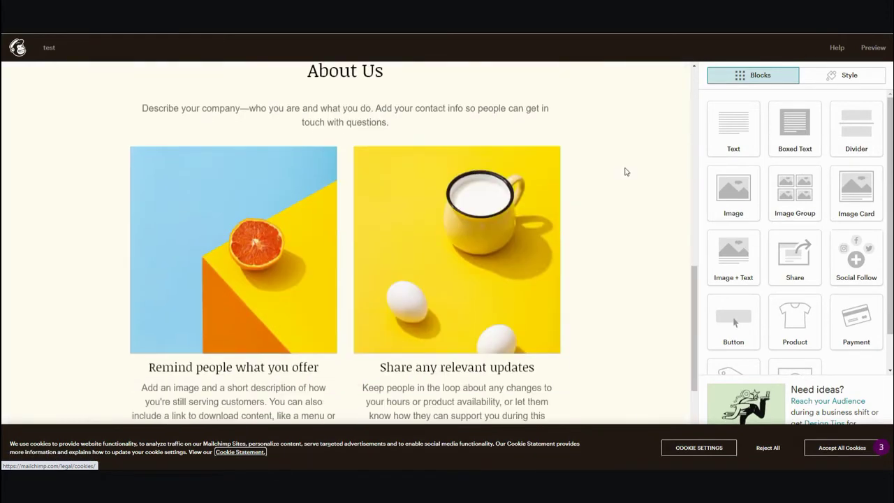
scroll(625, 171, "up", 4)
scroll(625, 172, "up", 5)
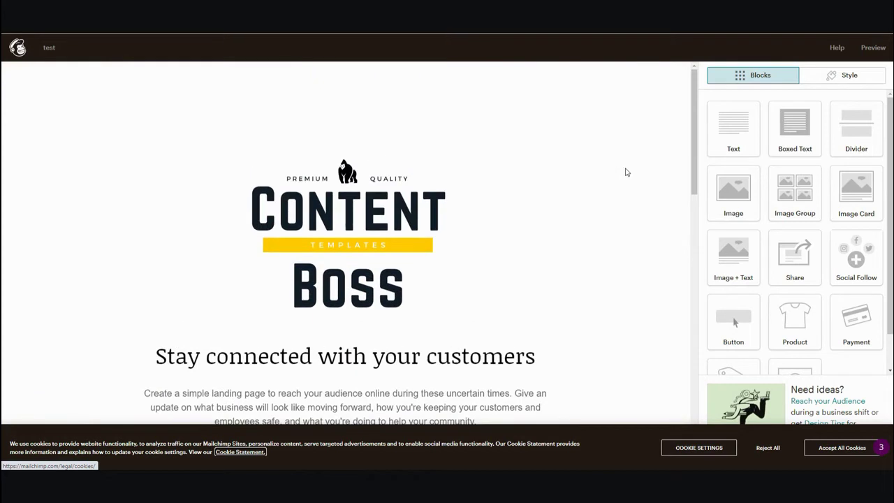
scroll(624, 171, "down", 2)
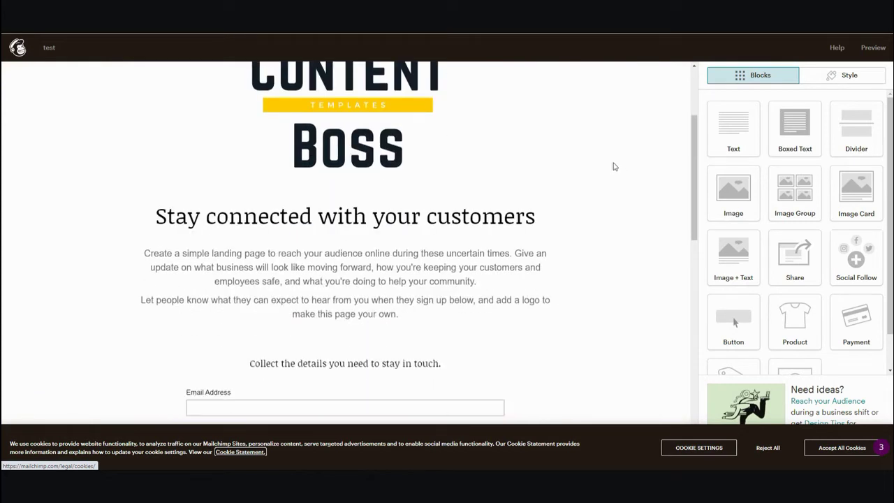
scroll(628, 164, "down", 5)
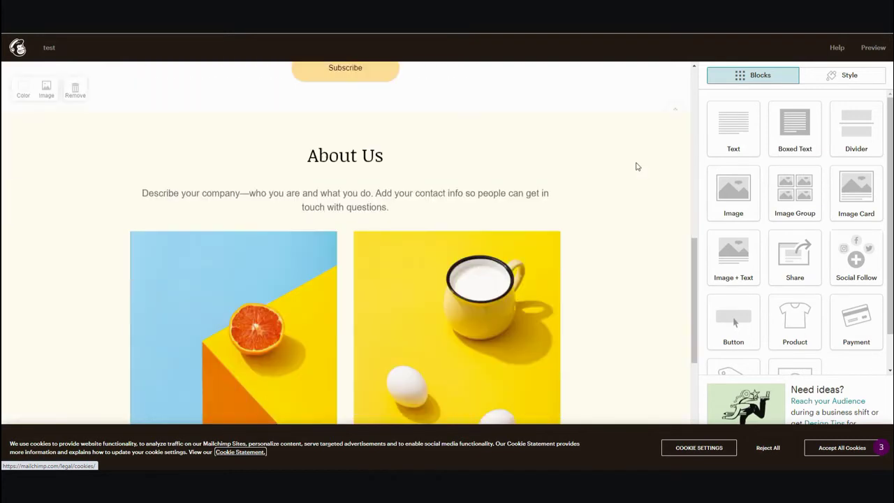
scroll(636, 168, "up", 6)
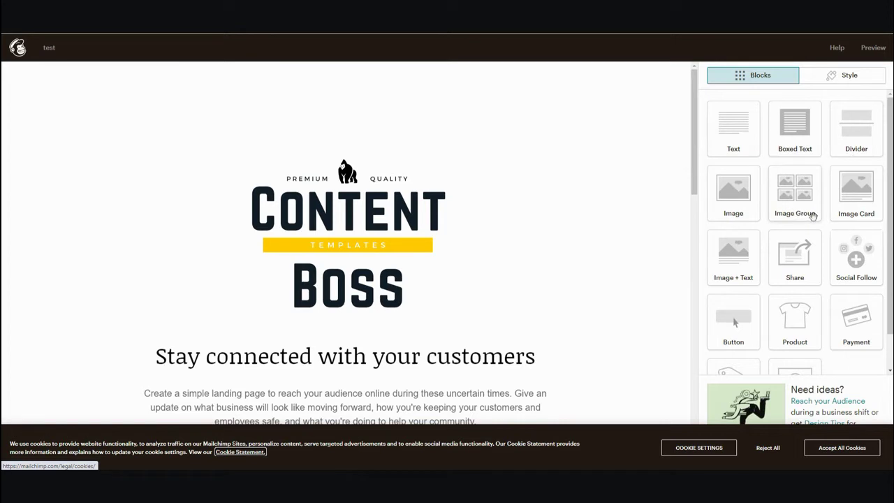
Step: Find the Video block in the Blocks panel and drop it into the page header
scroll(884, 225, "down", 2)
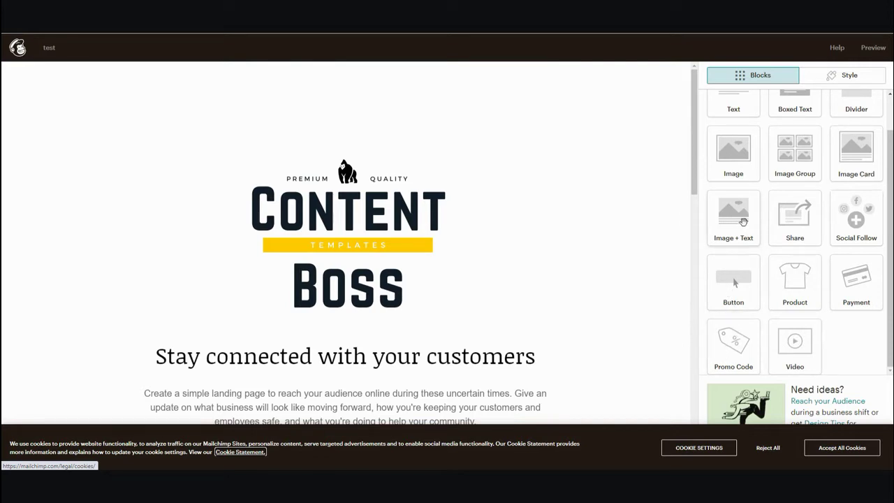
scroll(804, 221, "up", 1)
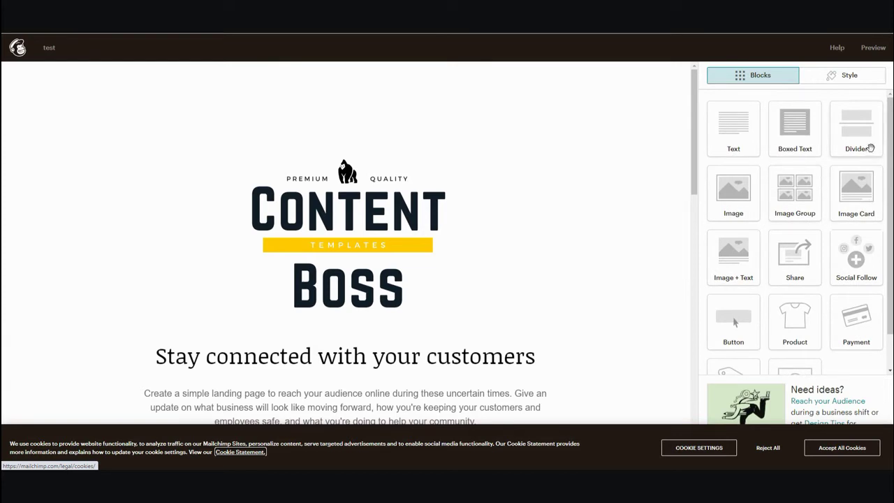
scroll(752, 232, "down", 1)
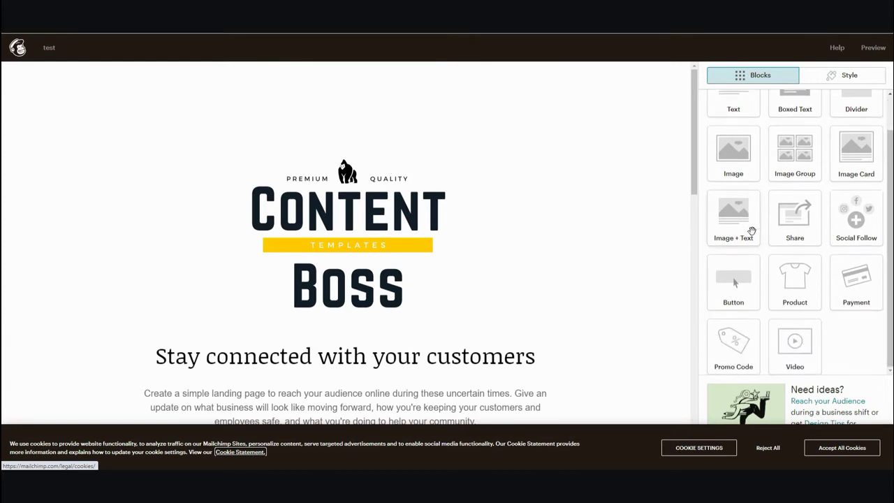
left_click_drag(794, 349, 305, 108)
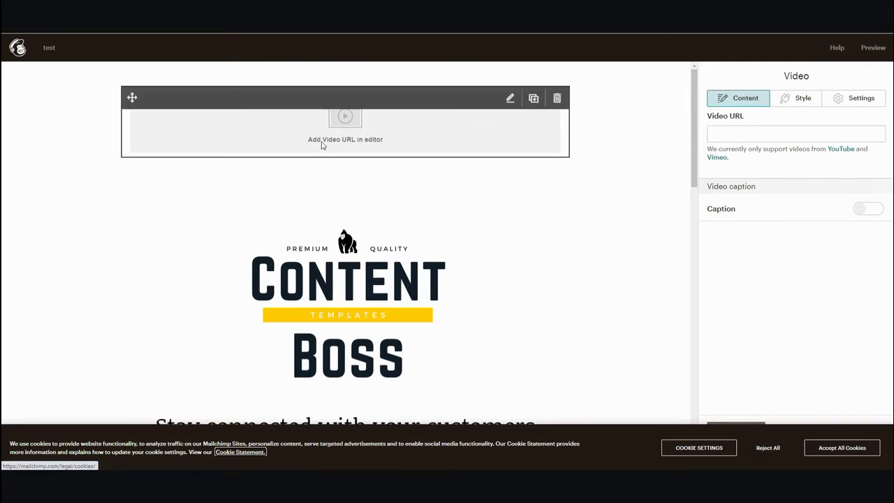
Step: Delete the empty Video block sitting above the Content Boss logo
left_click(556, 98)
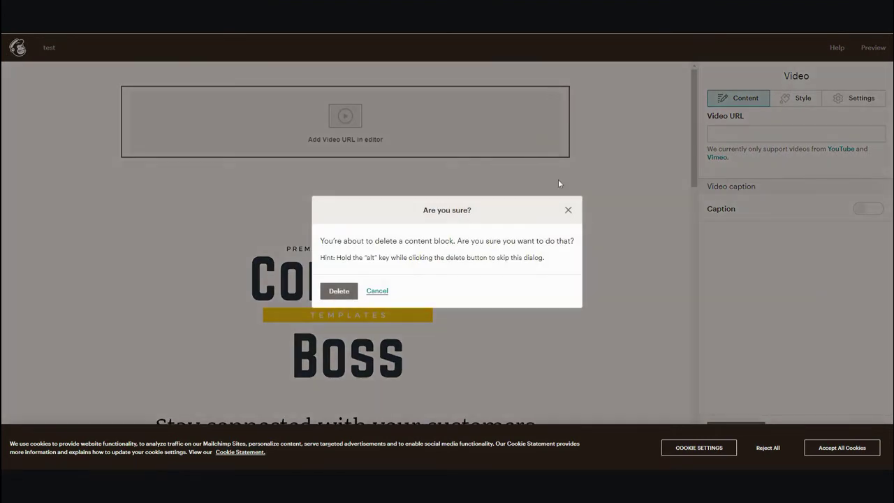
left_click(339, 290)
scroll(615, 201, "down", 2)
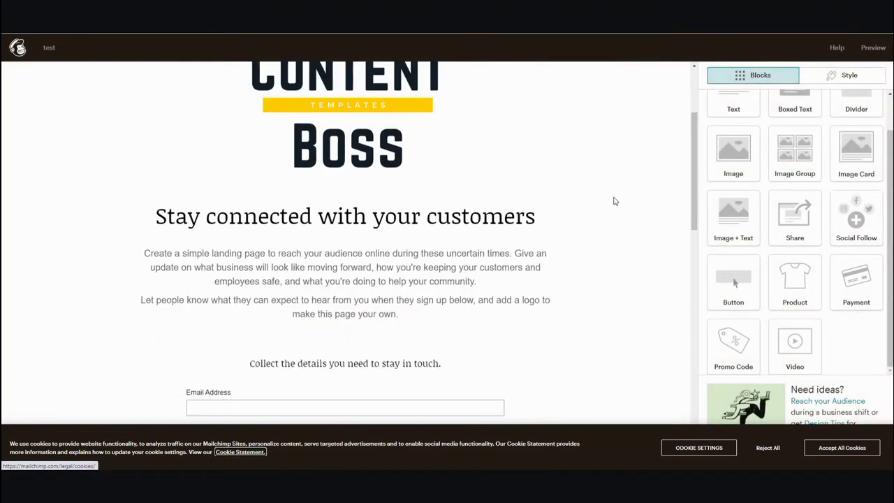
scroll(615, 201, "down", 2)
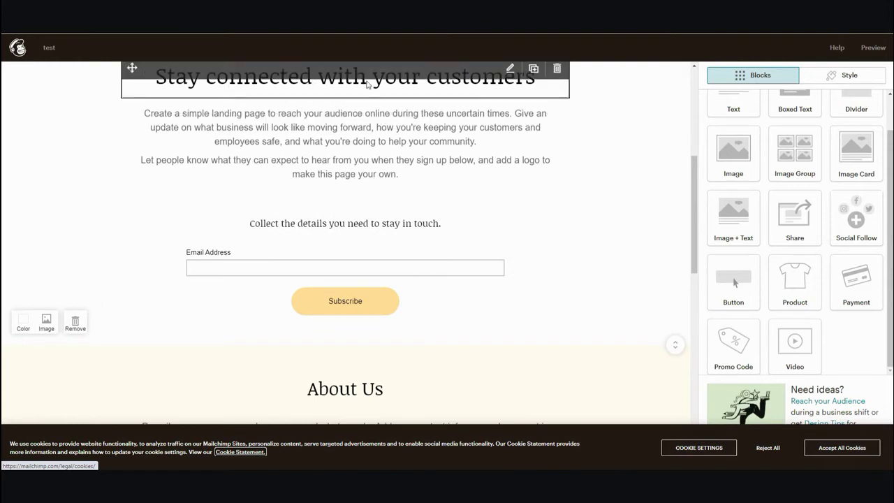
scroll(419, 205, "down", 2)
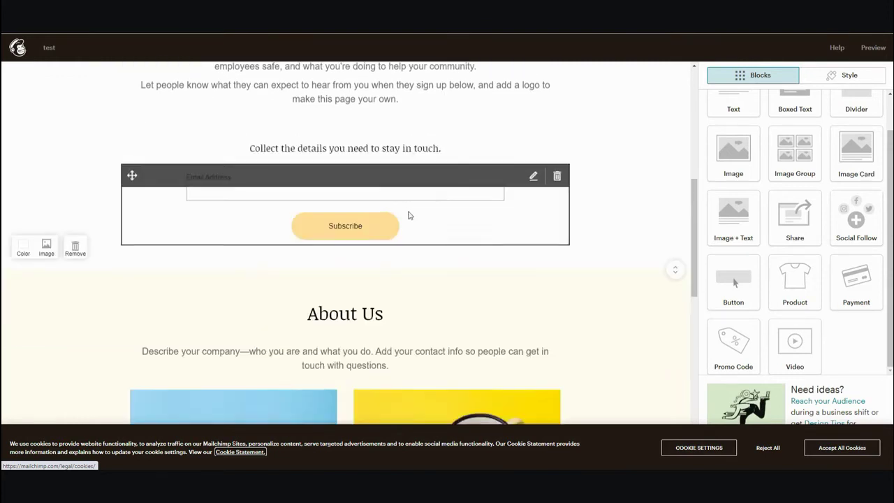
scroll(360, 144, "down", 2)
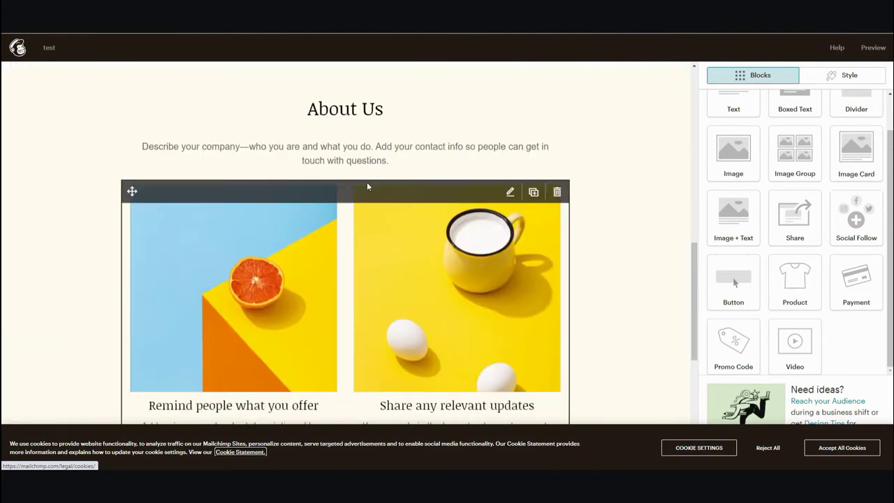
scroll(370, 168, "down", 3)
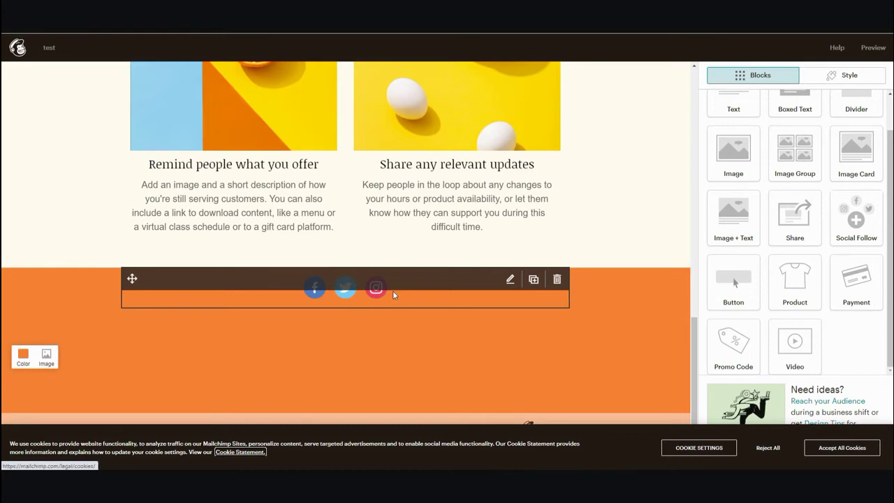
scroll(393, 292, "up", 5)
scroll(392, 301, "up", 5)
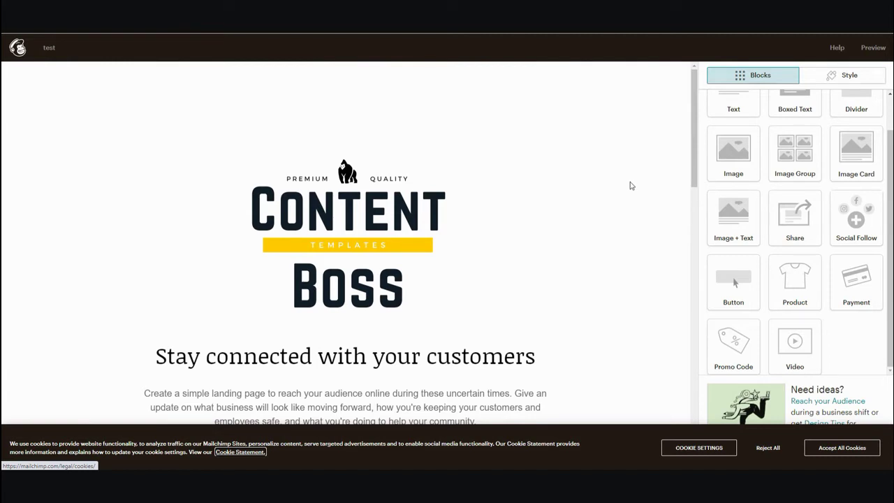
scroll(631, 186, "down", 3)
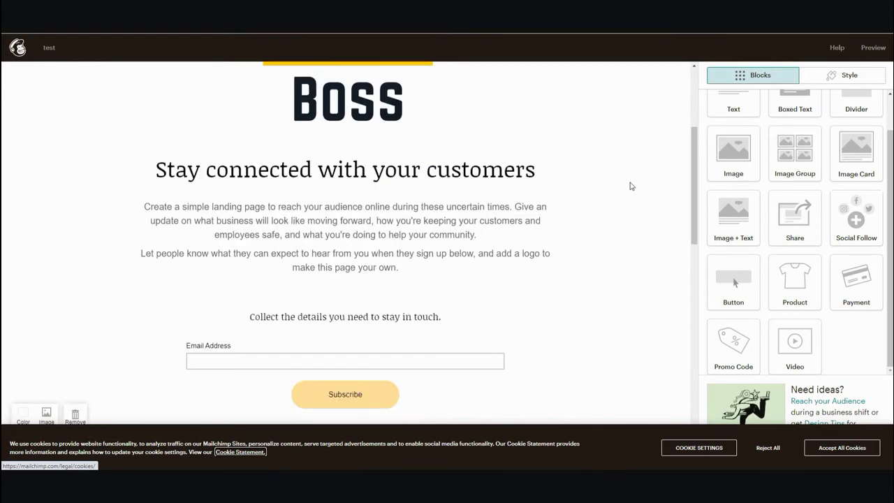
scroll(631, 186, "up", 3)
scroll(630, 187, "down", 2)
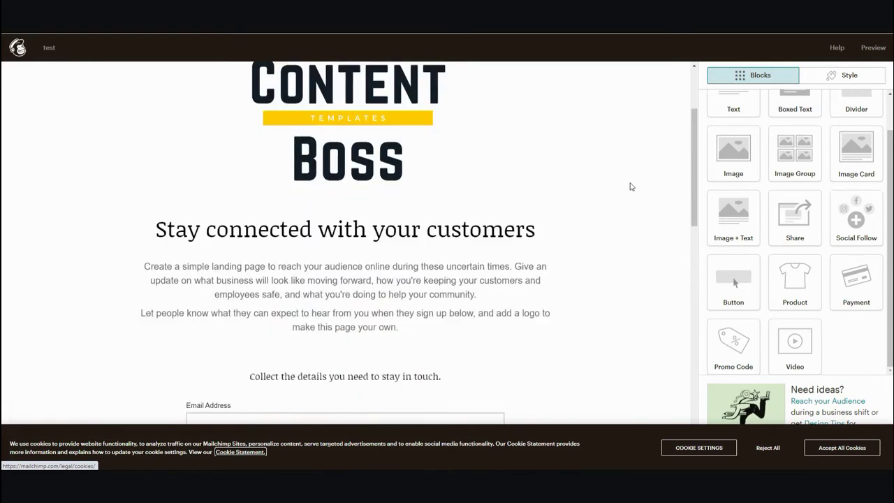
scroll(631, 187, "up", 2)
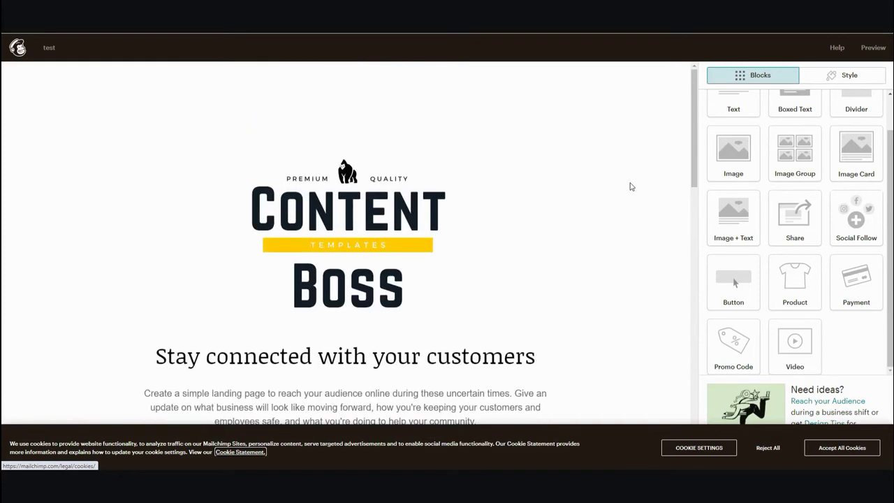
scroll(630, 187, "down", 8)
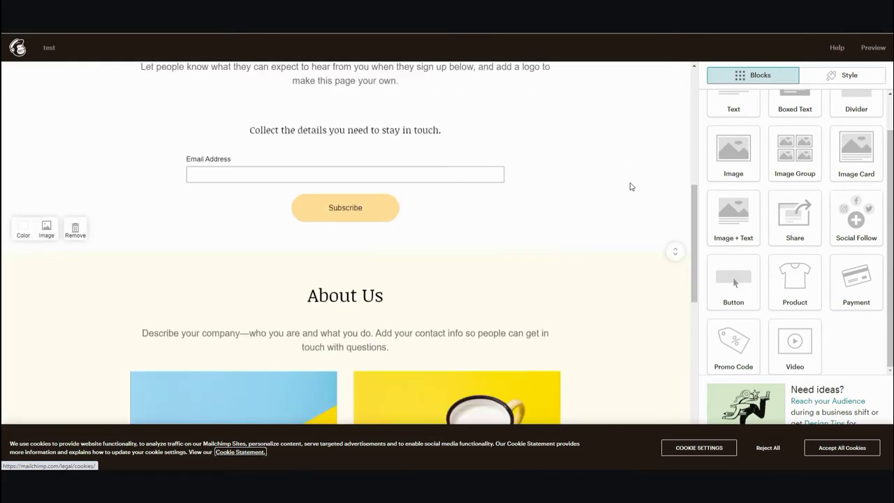
scroll(631, 187, "down", 3)
scroll(631, 187, "up", 5)
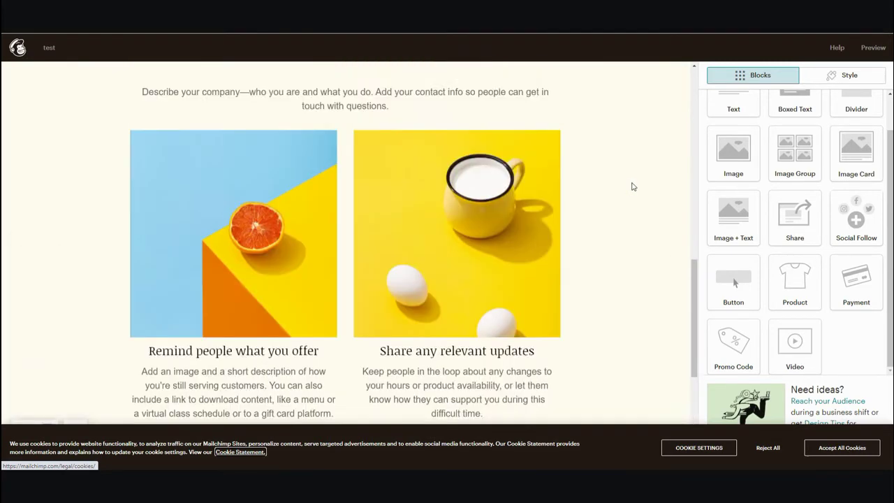
scroll(631, 186, "up", 5)
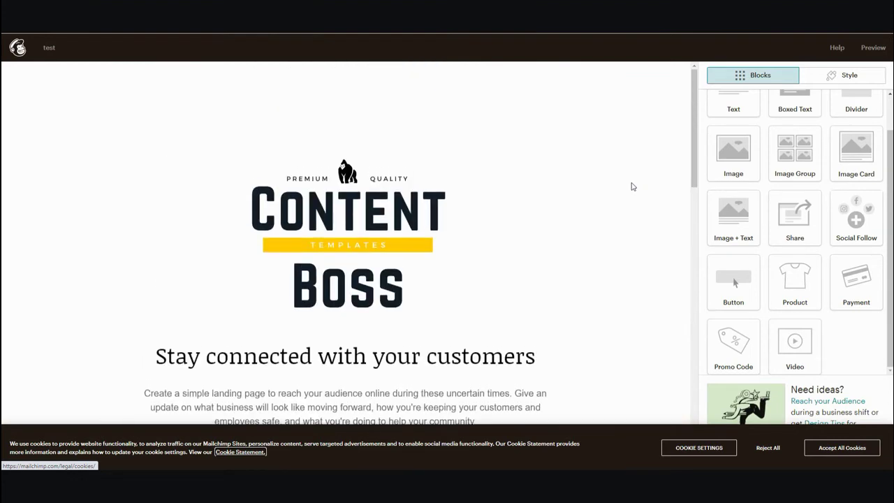
scroll(632, 186, "down", 3)
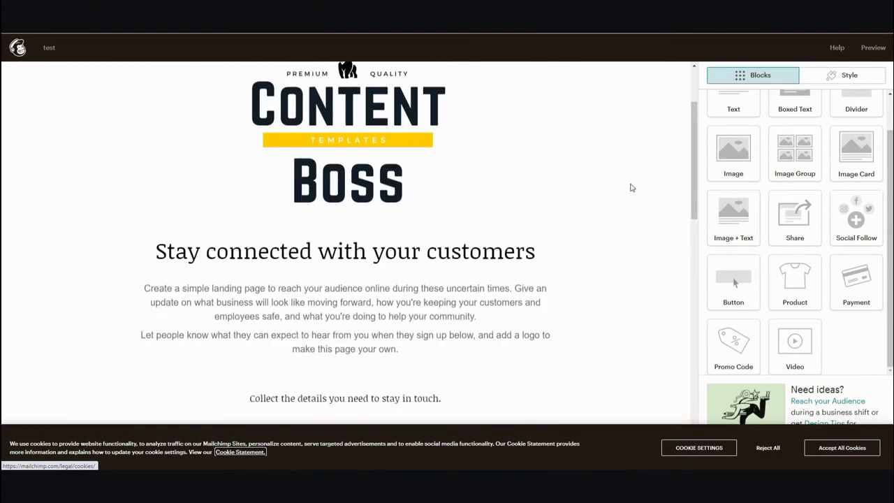
scroll(631, 188, "up", 3)
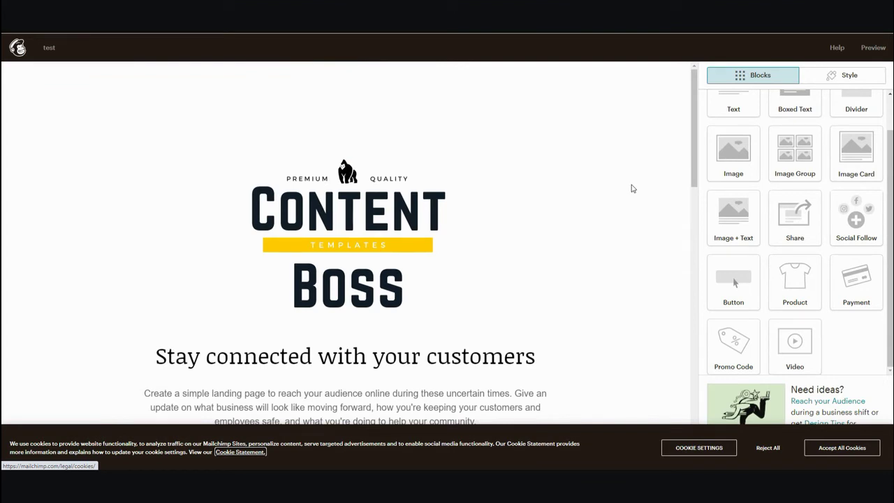
scroll(626, 186, "down", 2)
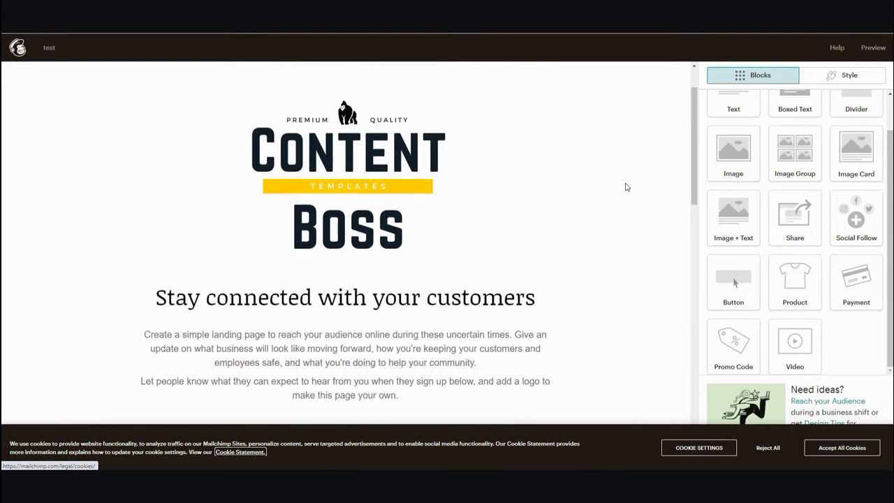
scroll(627, 186, "down", 3)
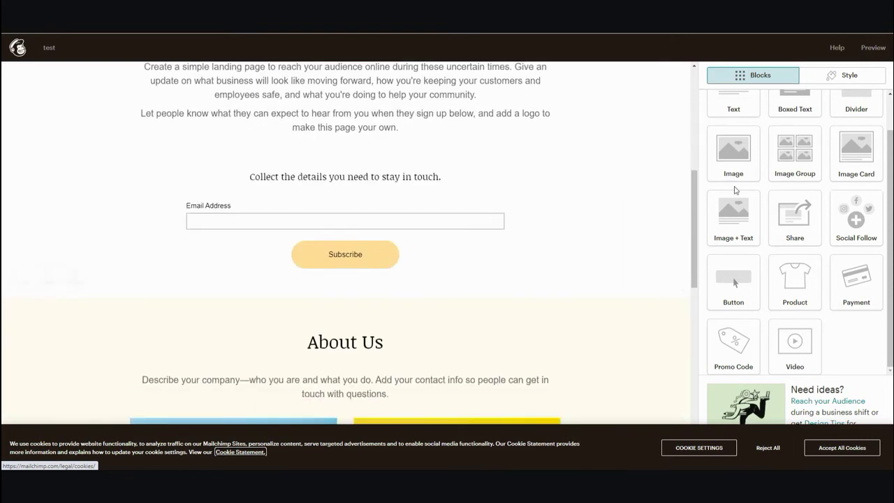
scroll(767, 206, "up", 1)
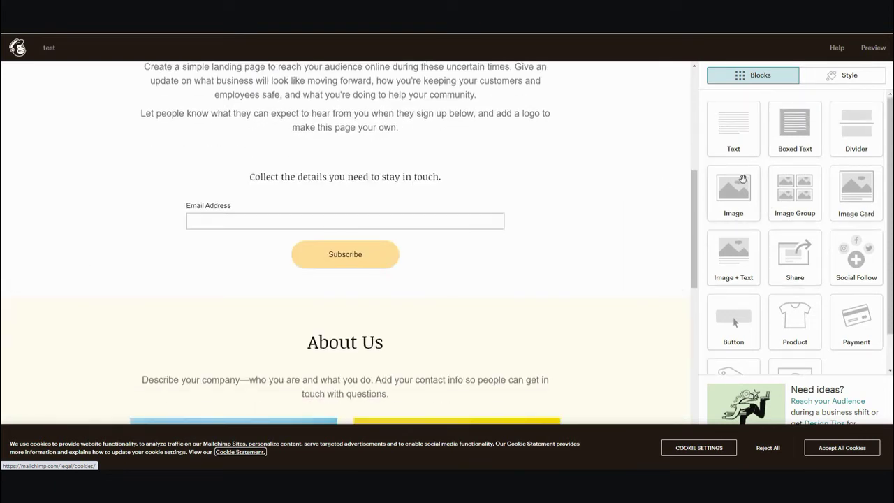
scroll(821, 309, "down", 1)
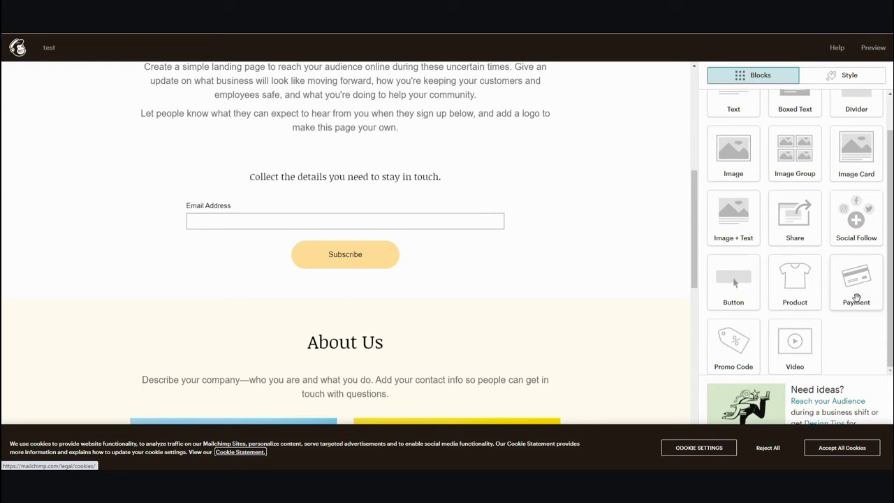
scroll(852, 303, "up", 1)
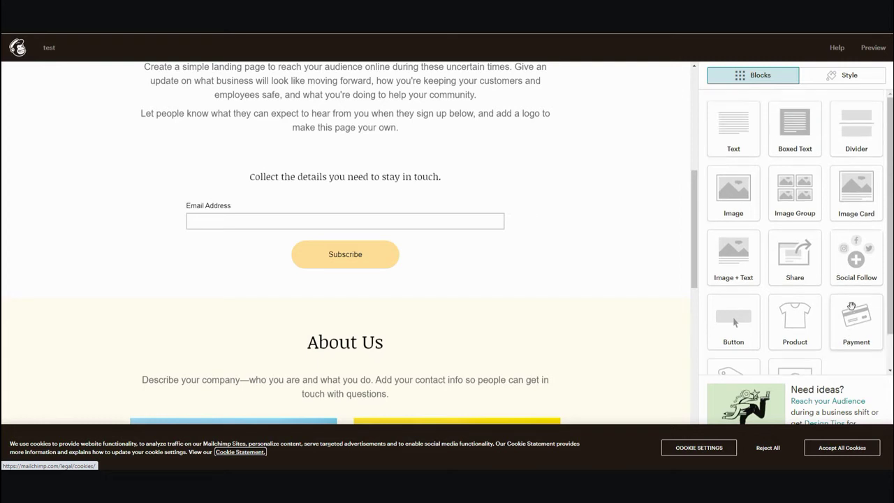
scroll(521, 271, "up", 5)
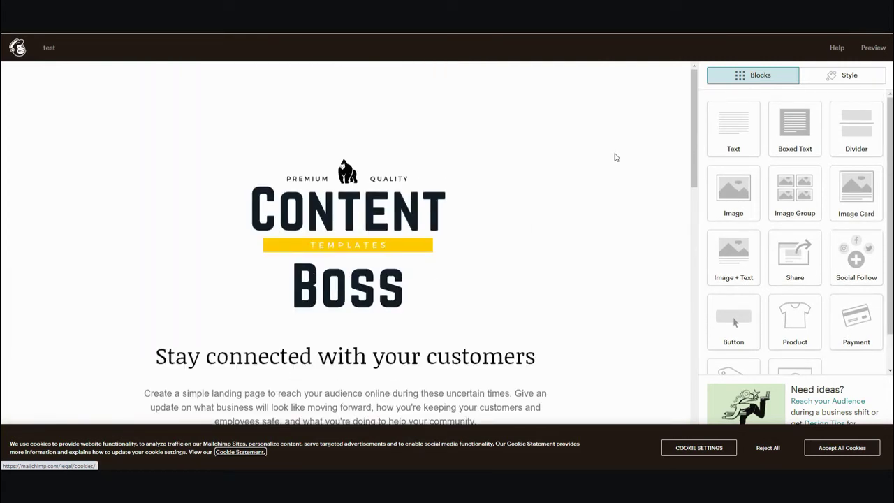
Step: Scroll through the finished landing page once more to review it
scroll(614, 155, "down", 5)
scroll(581, 133, "up", 5)
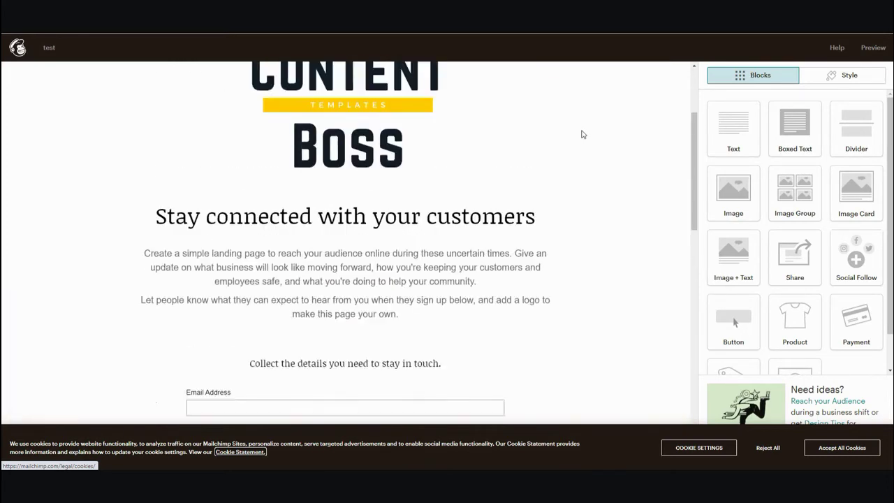
scroll(581, 134, "down", 10)
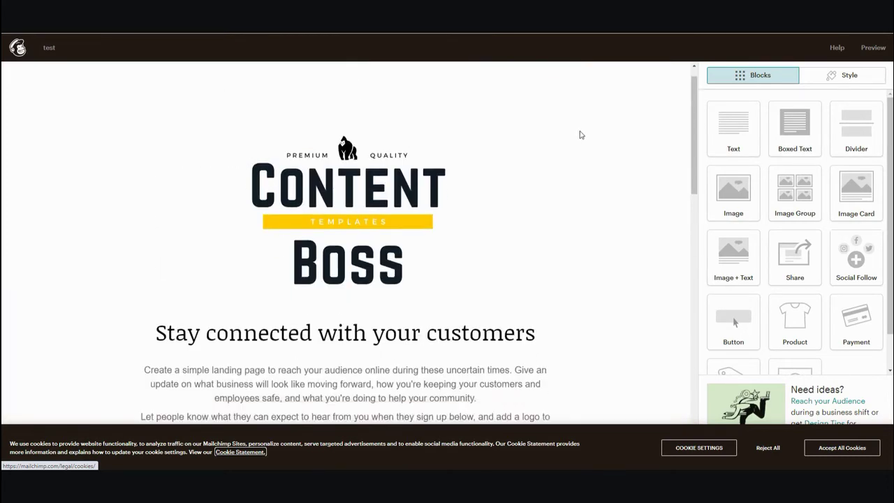
scroll(580, 134, "up", 10)
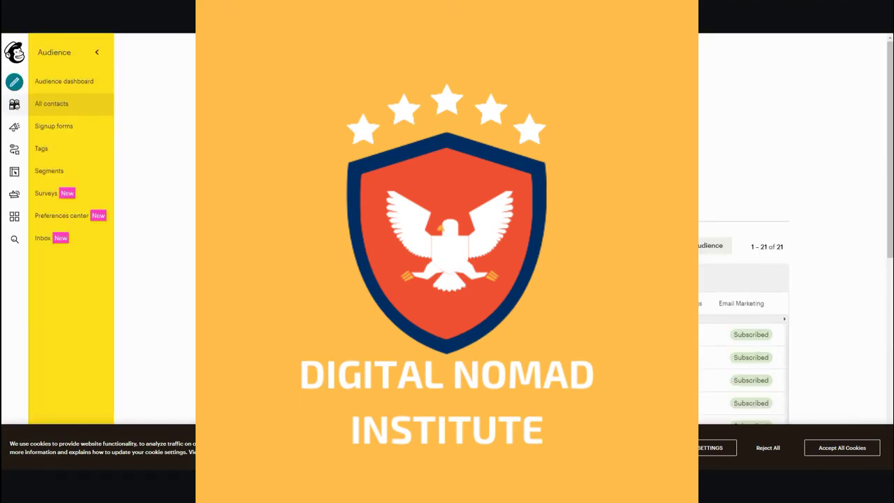
scroll(743, 321, "down", 1)
scroll(743, 321, "down", 1)
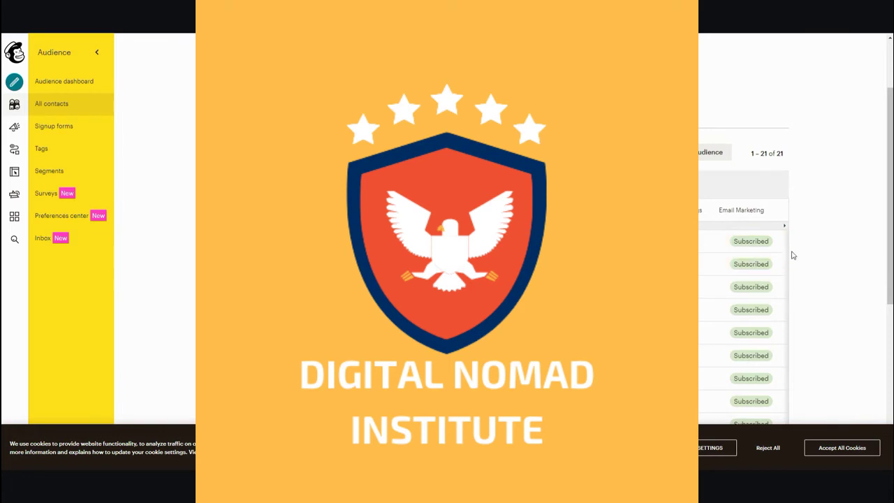
scroll(768, 279, "down", 4)
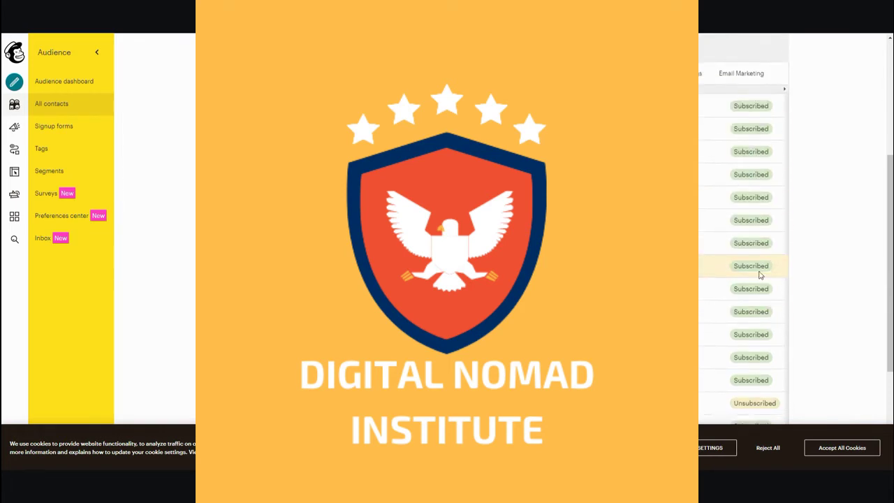
scroll(764, 276, "up", 3)
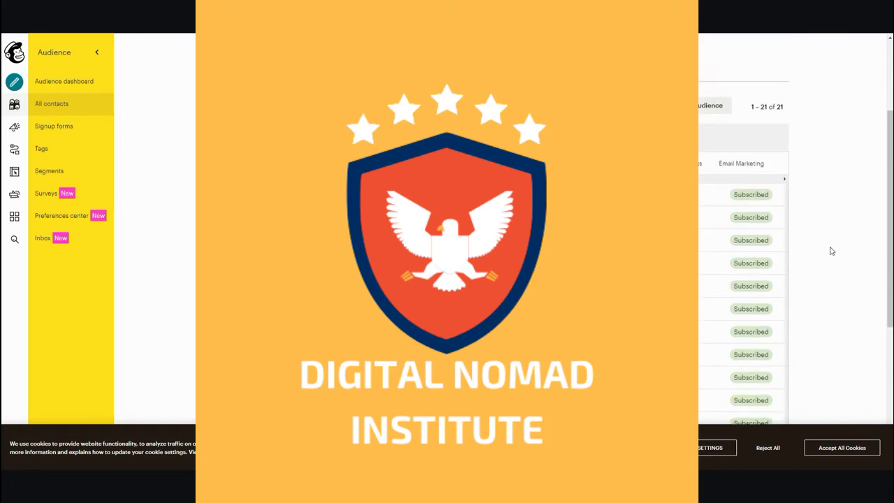
scroll(762, 248, "down", 1)
scroll(762, 248, "down", 1)
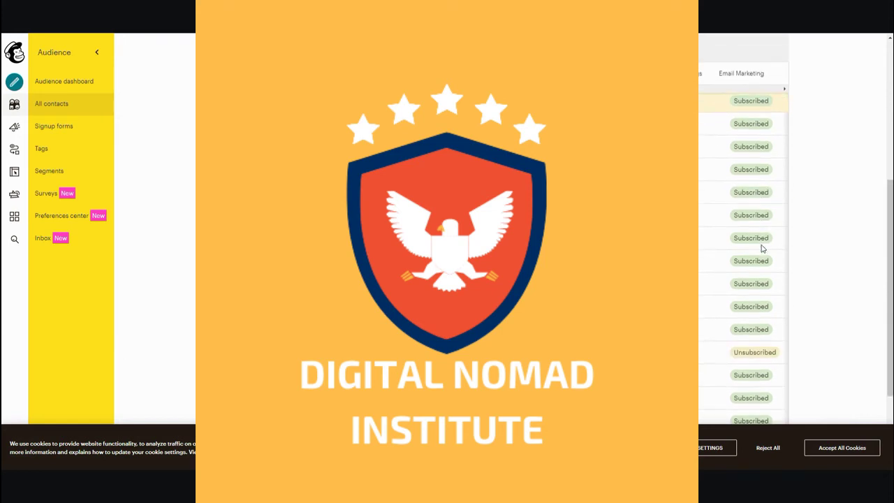
scroll(762, 248, "down", 2)
scroll(762, 248, "up", 2)
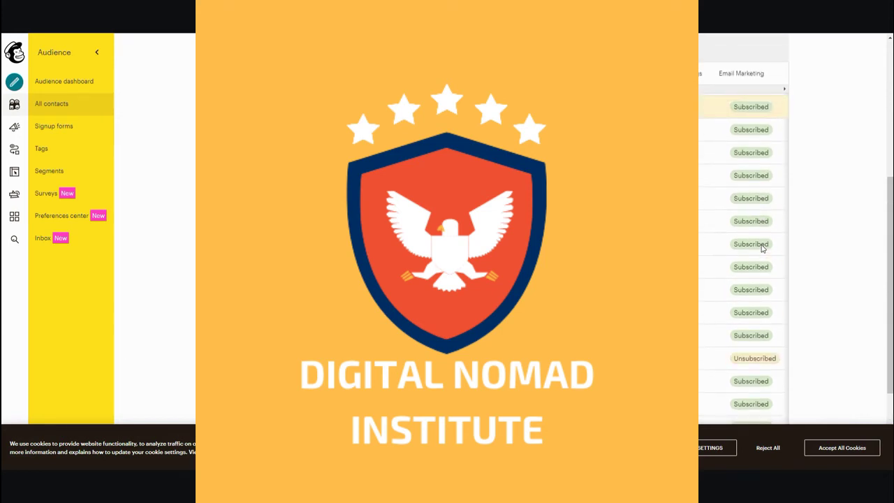
scroll(762, 246, "up", 3)
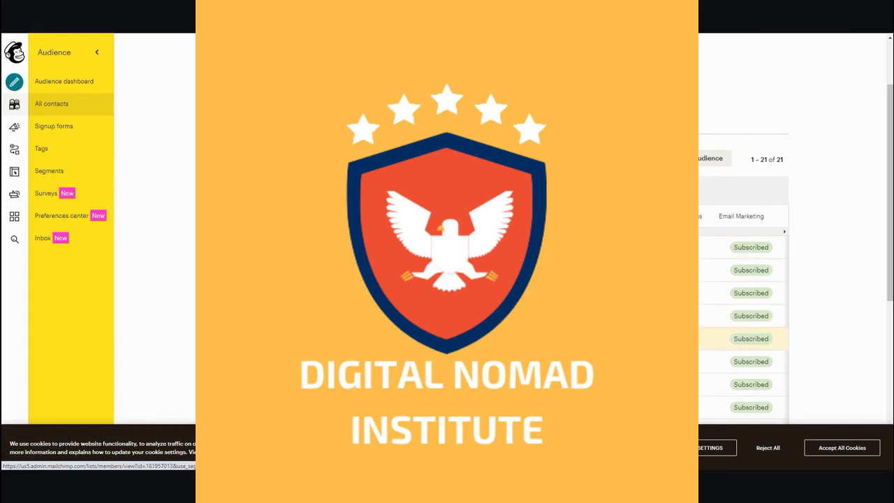
scroll(744, 280, "down", 2)
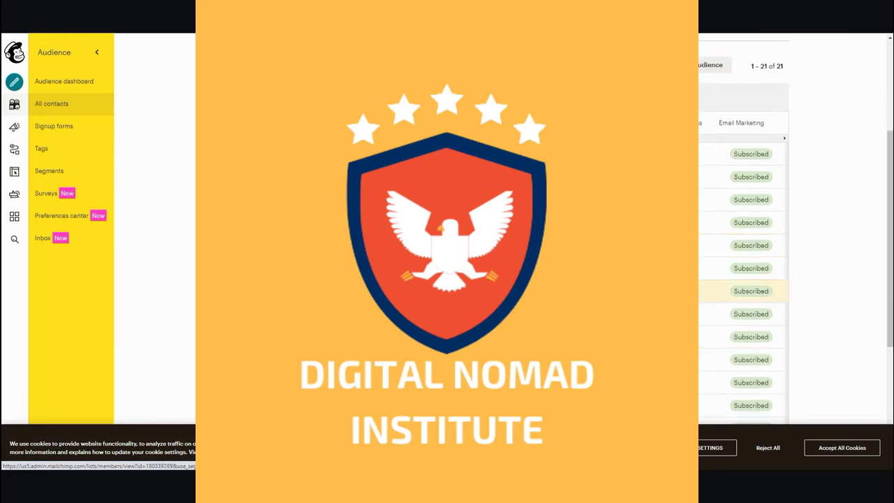
scroll(744, 279, "up", 4)
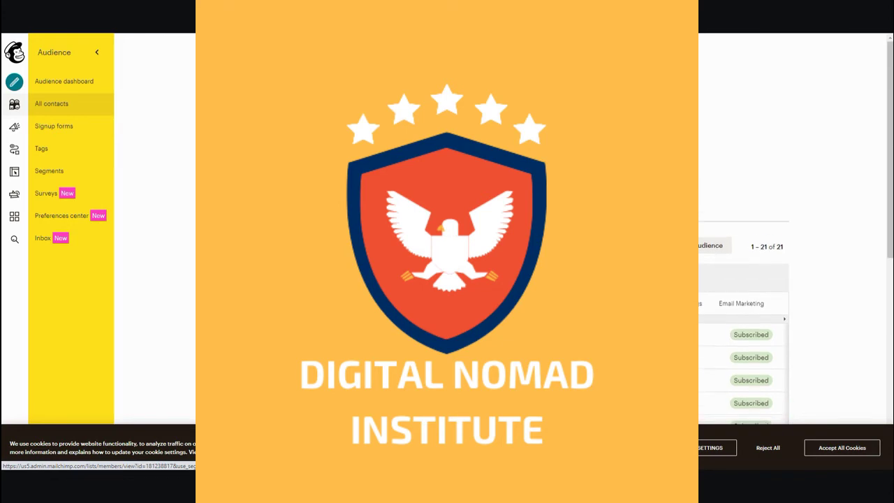